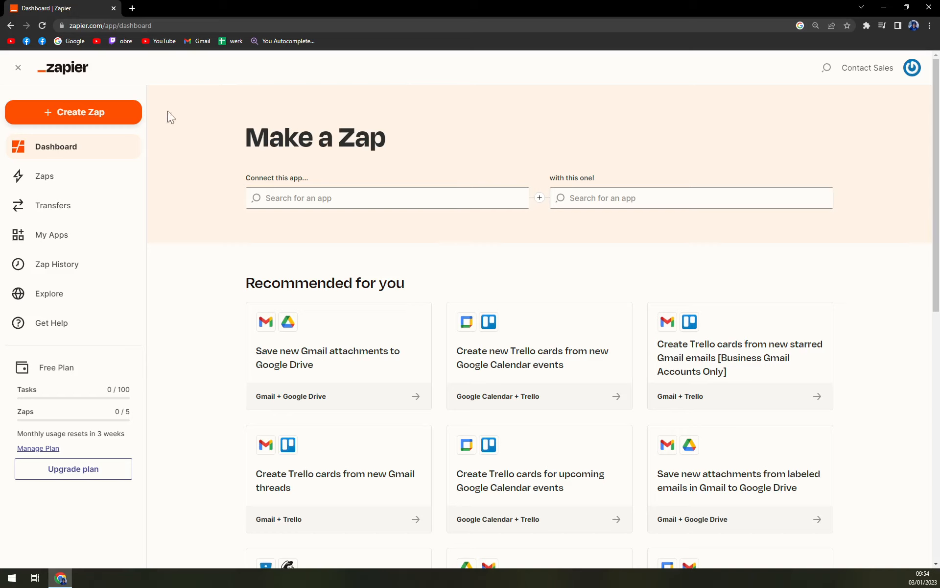
- Create a new Zap and name it "calendar outlook"
left_click(84, 125)
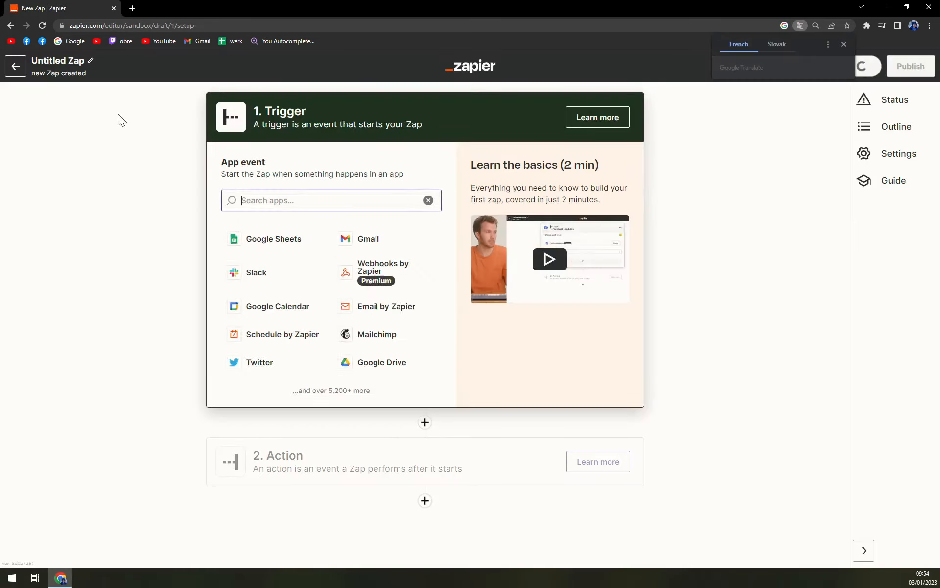
left_click(842, 43)
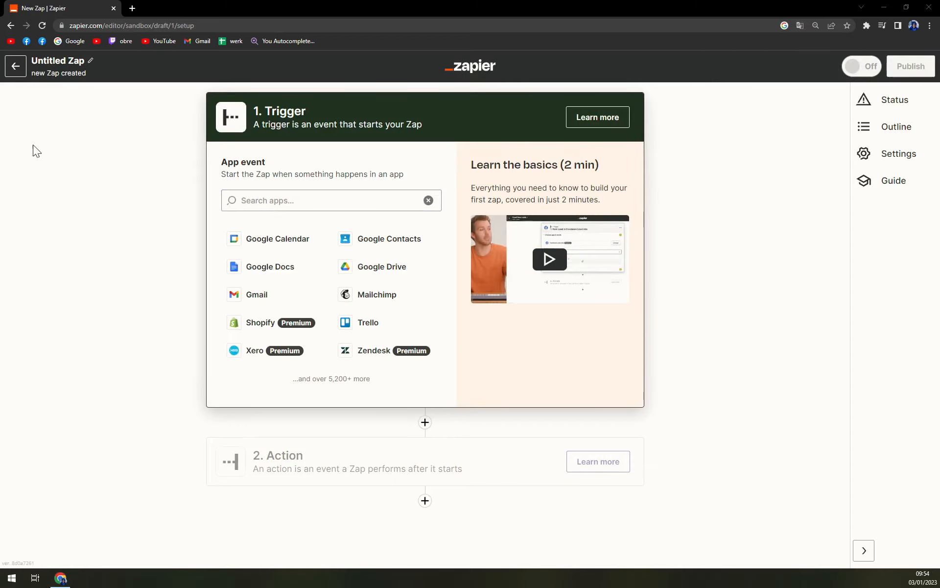
left_click(50, 69)
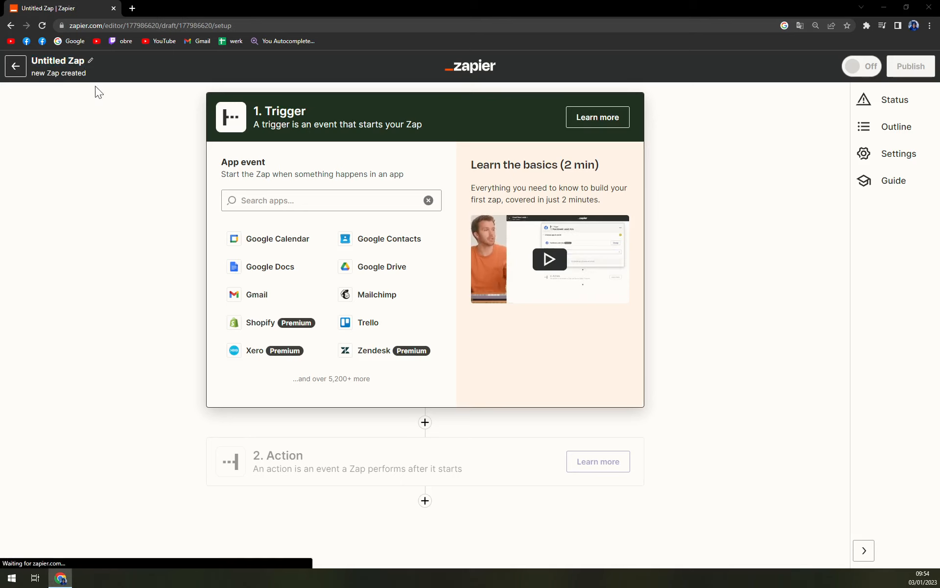
left_click(44, 68)
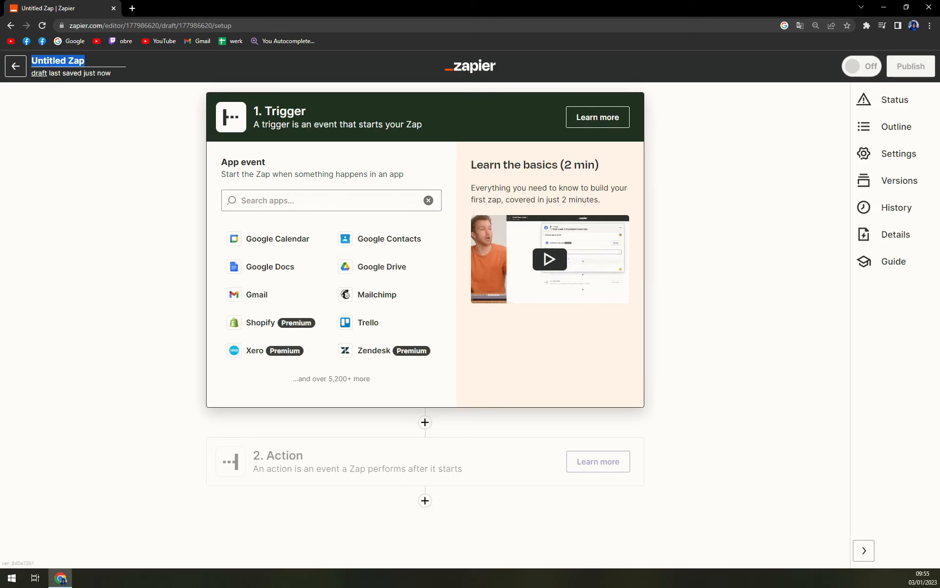
type("ca")
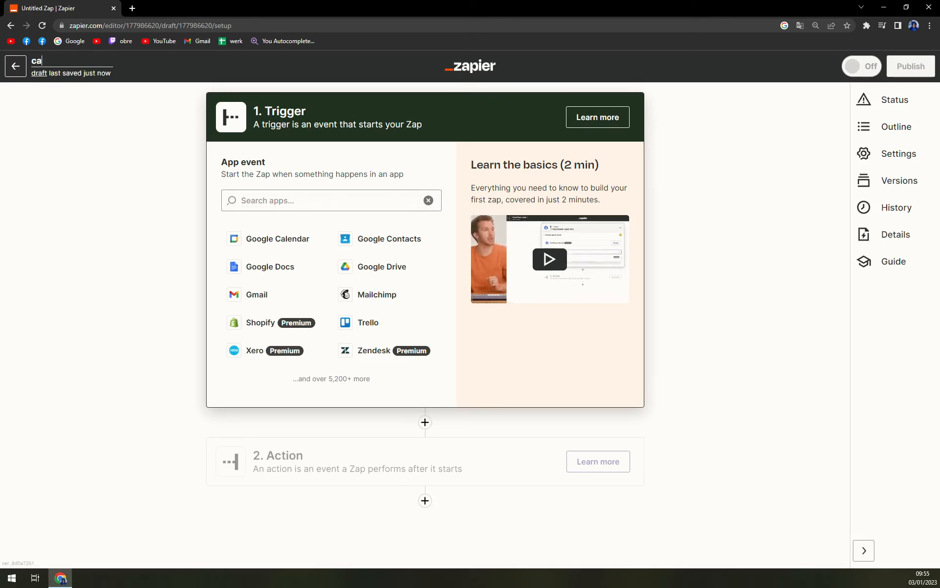
type("lendar outlook")
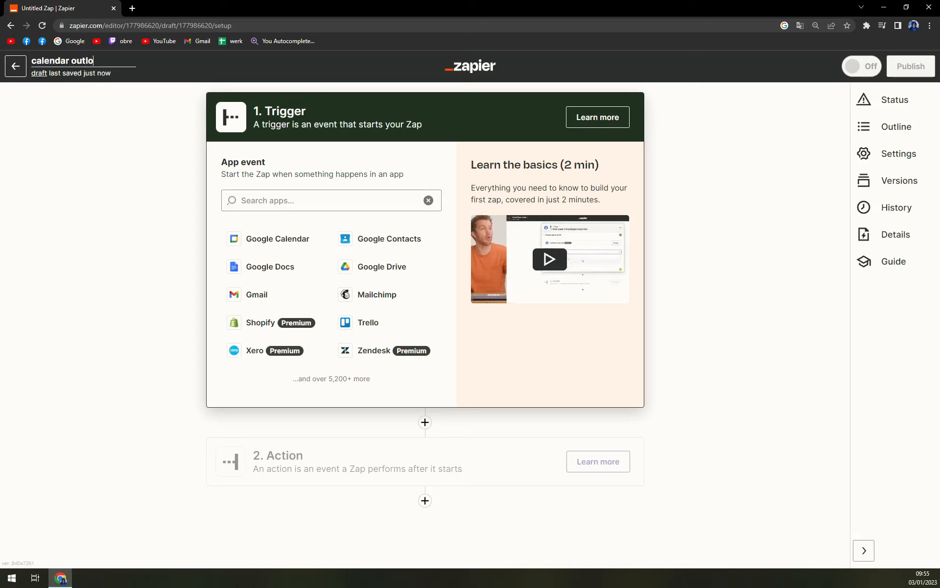
key("Return")
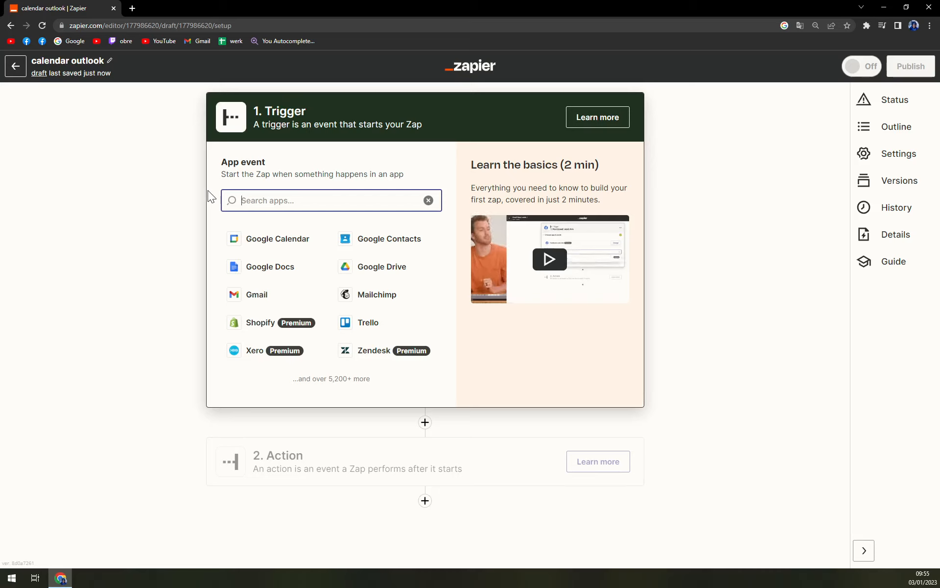
- Set the trigger app to Google Calendar with Event Start as the trigger event
type("calendar")
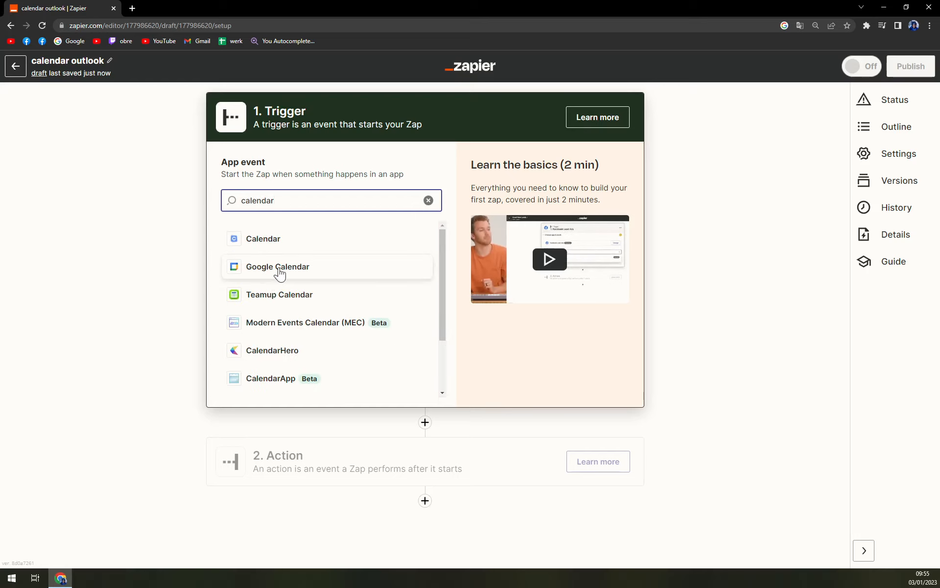
left_click(279, 272)
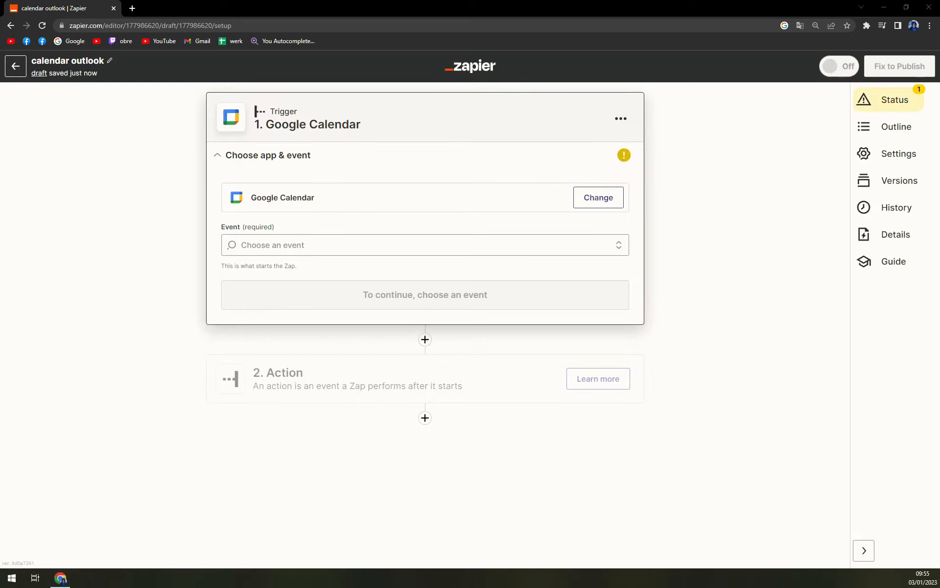
left_click(235, 246)
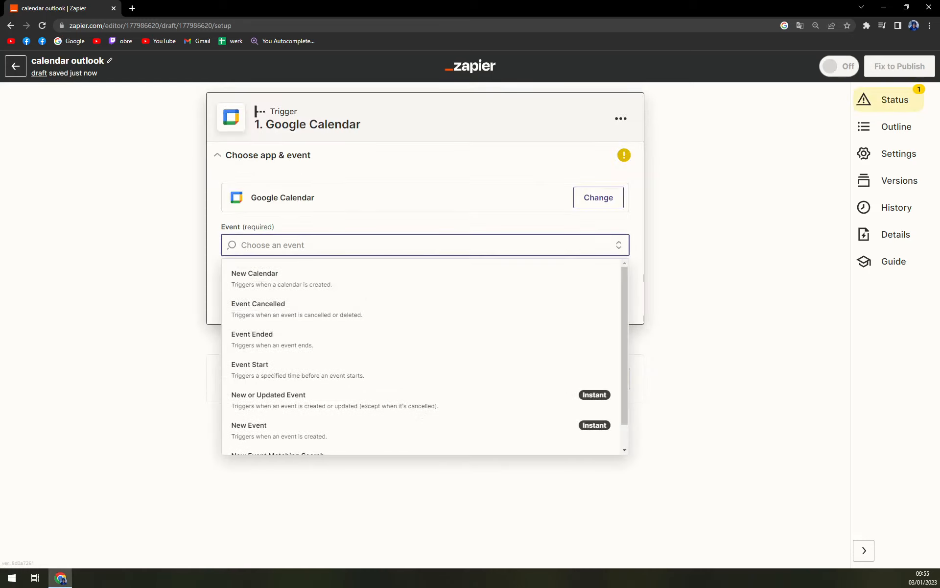
scroll(332, 315, "down", 1)
scroll(332, 315, "up", 1)
scroll(350, 299, "down", 1)
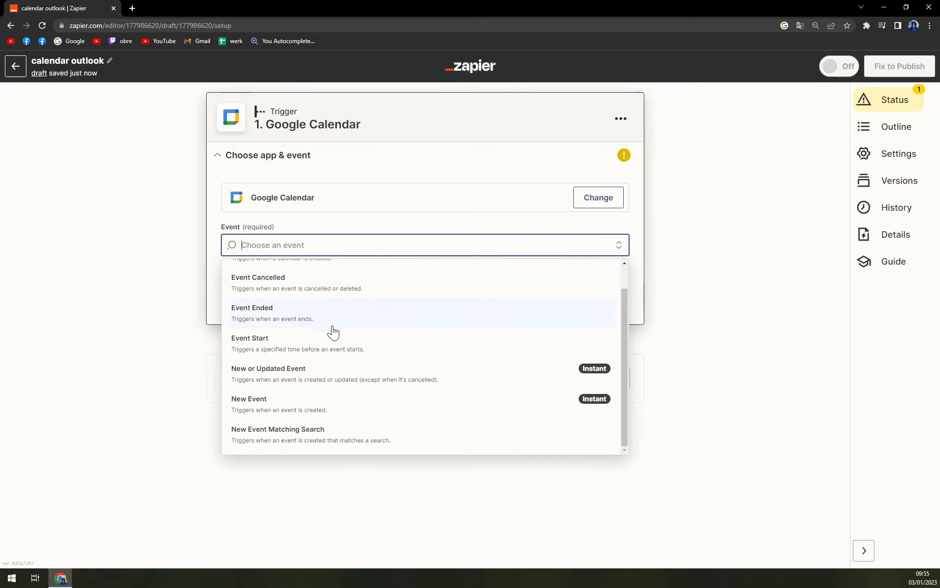
left_click(316, 348)
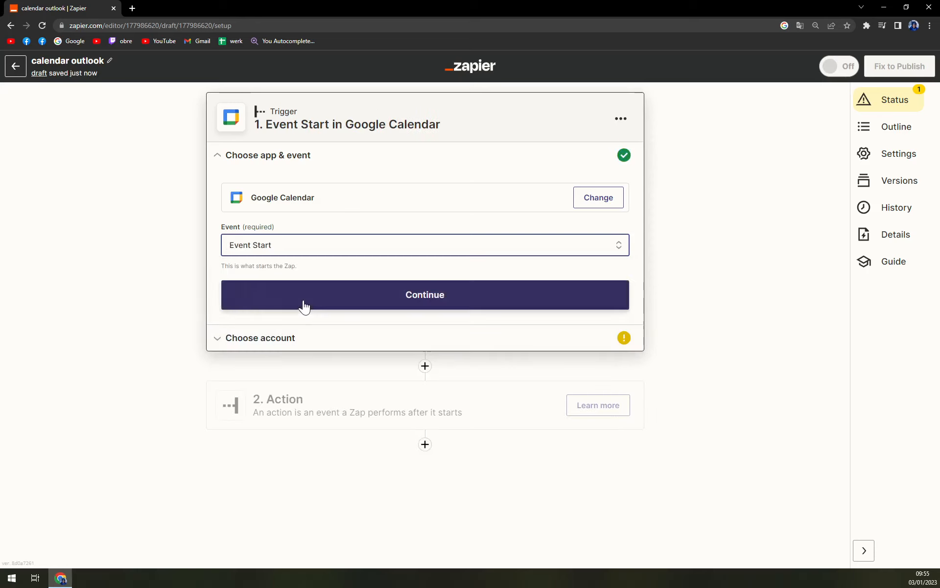
left_click(302, 300)
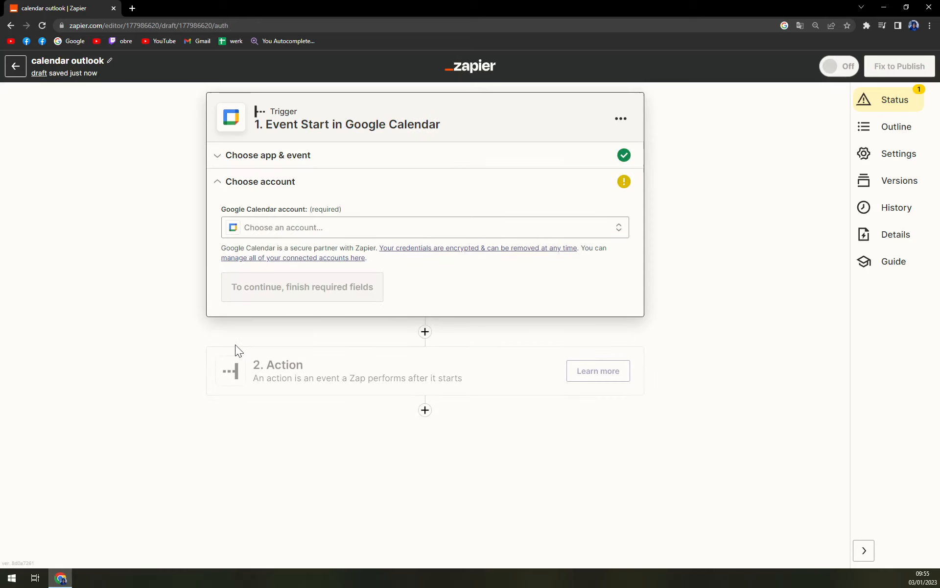
- Choose the connected personal Google Calendar account for the trigger and continue to the trigger setup
left_click(281, 236)
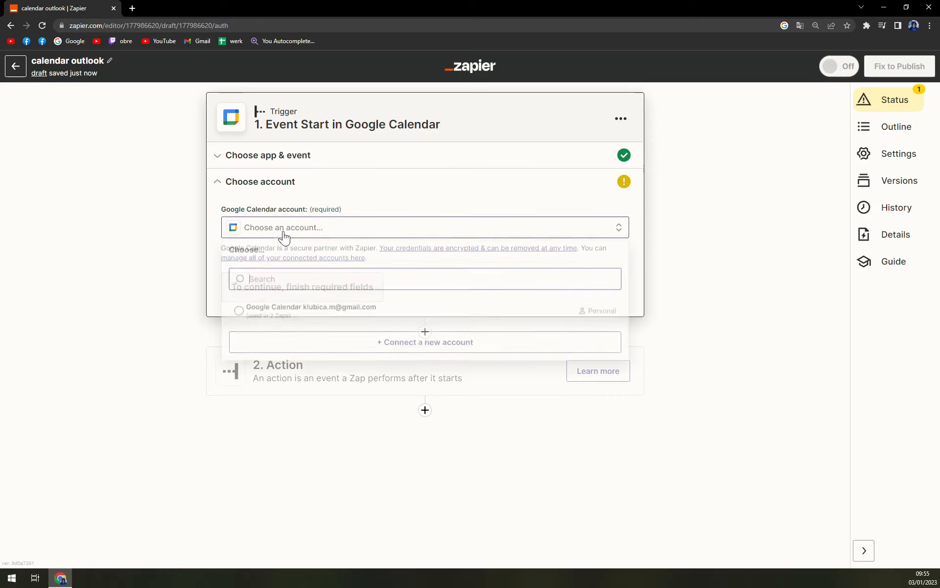
left_click(299, 318)
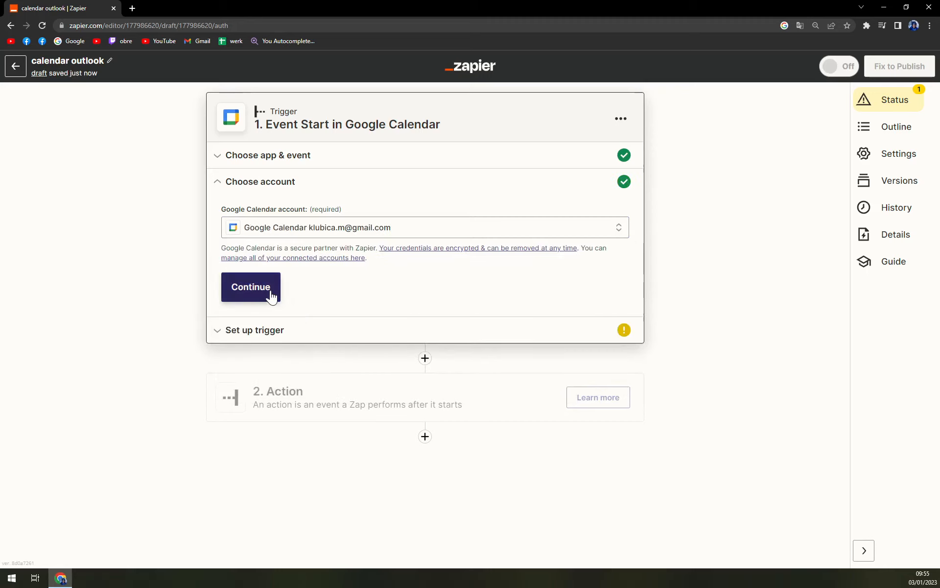
left_click(271, 296)
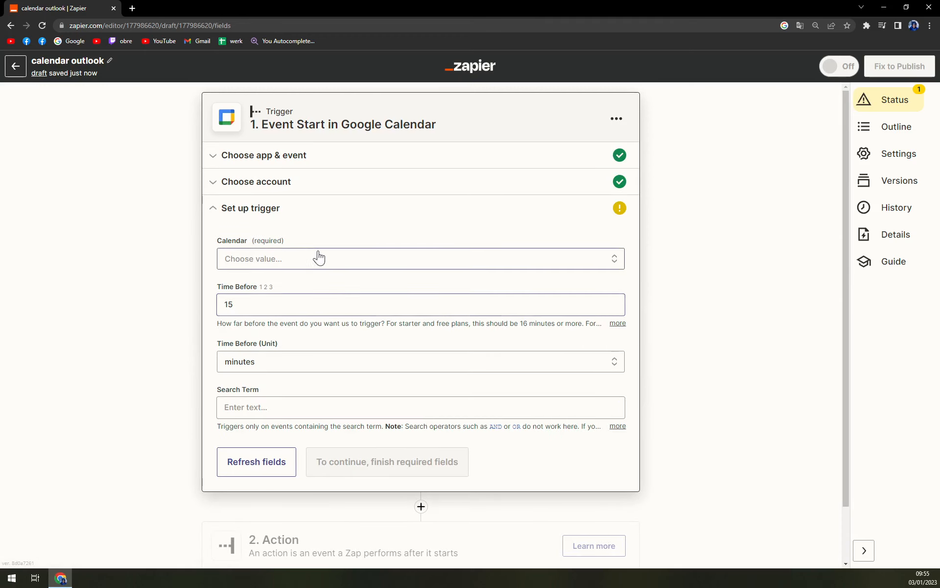
- Set the trigger's calendar to the account's own e-mail calendar and the Time Before unit to hours
left_click(334, 268)
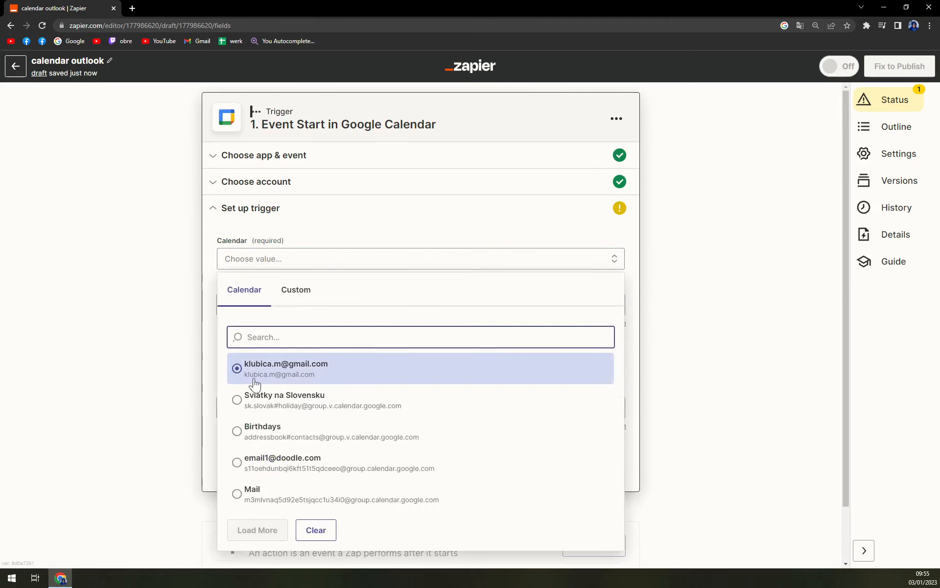
left_click(296, 369)
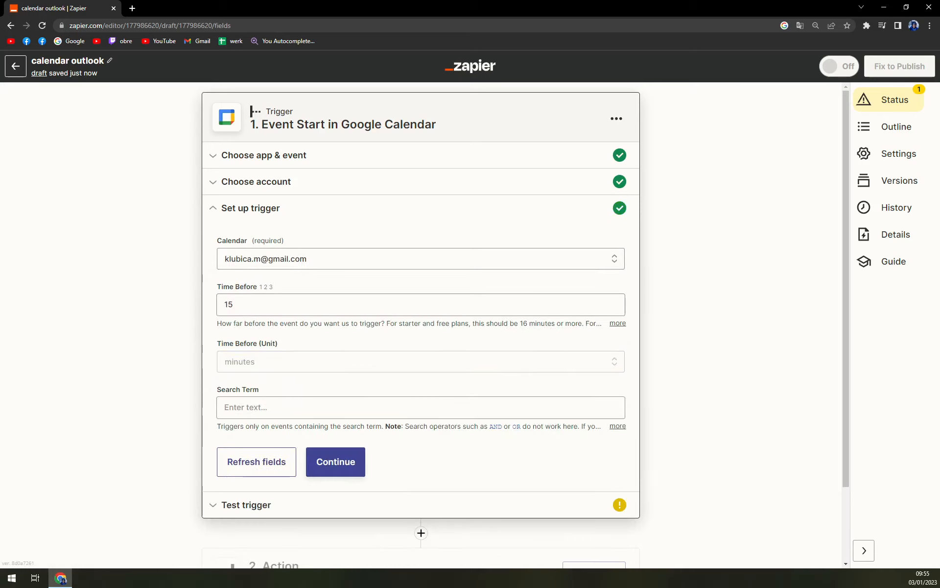
left_click(264, 369)
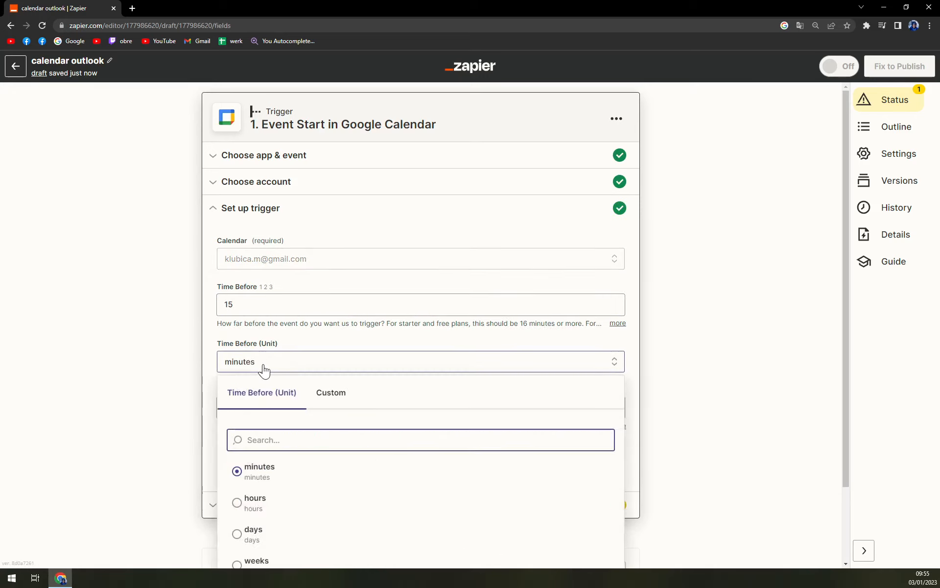
left_click(275, 500)
left_click(373, 408)
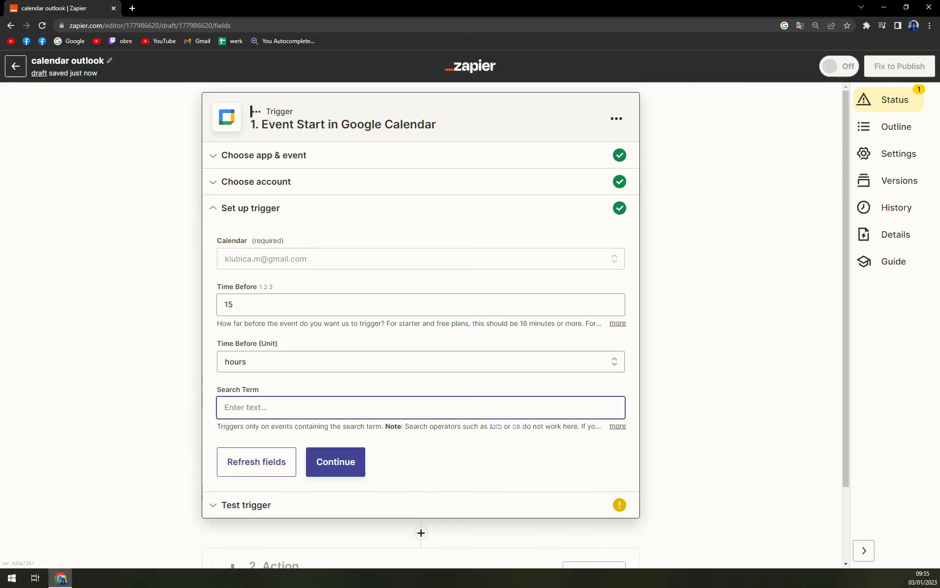
left_click(311, 473)
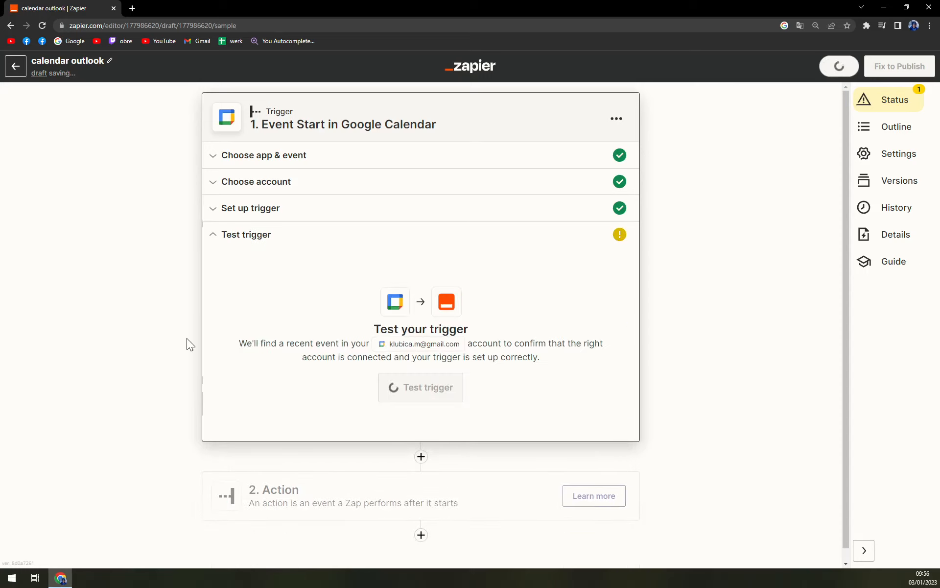
- Test the Google Calendar trigger, review the sample event data, and continue to the action
left_click(419, 395)
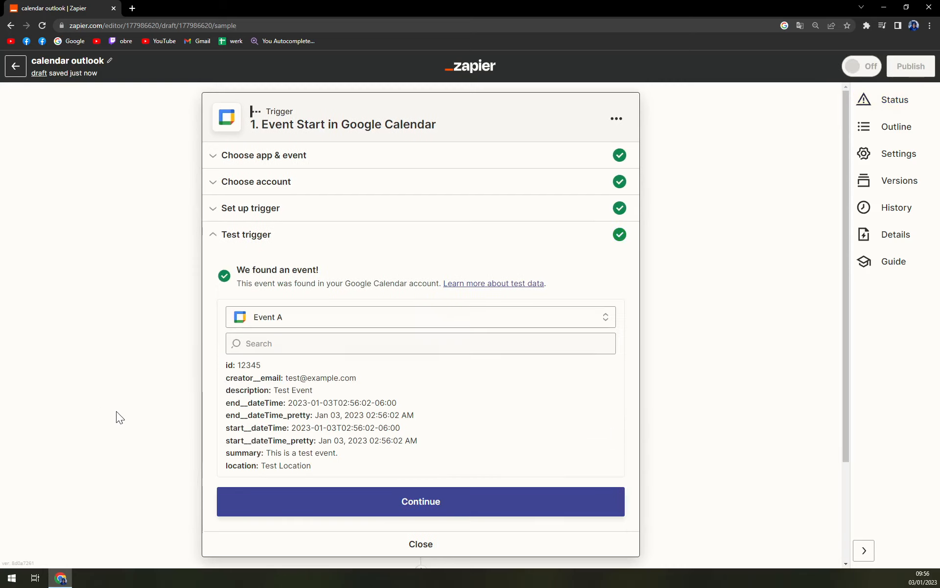
scroll(119, 410, "down", 1)
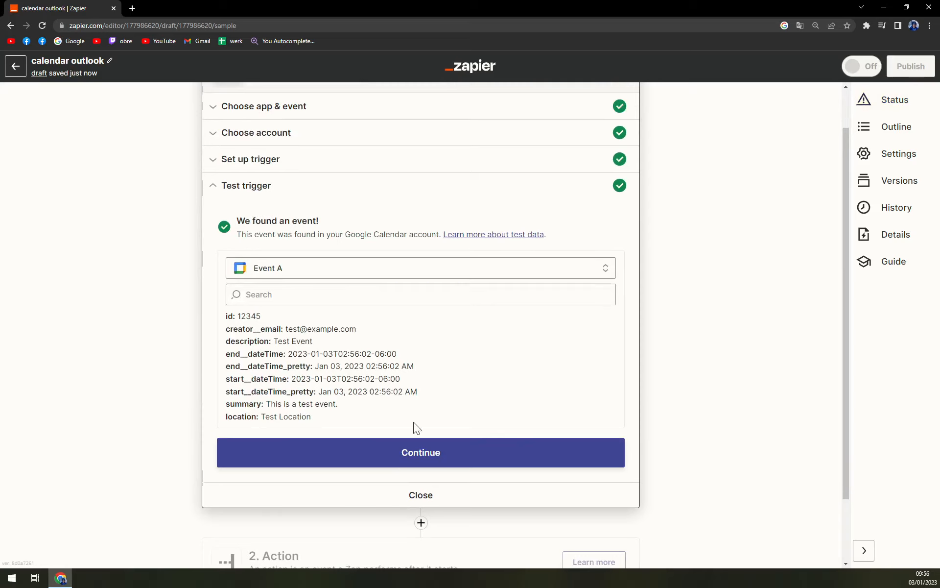
scroll(210, 289, "up", 1)
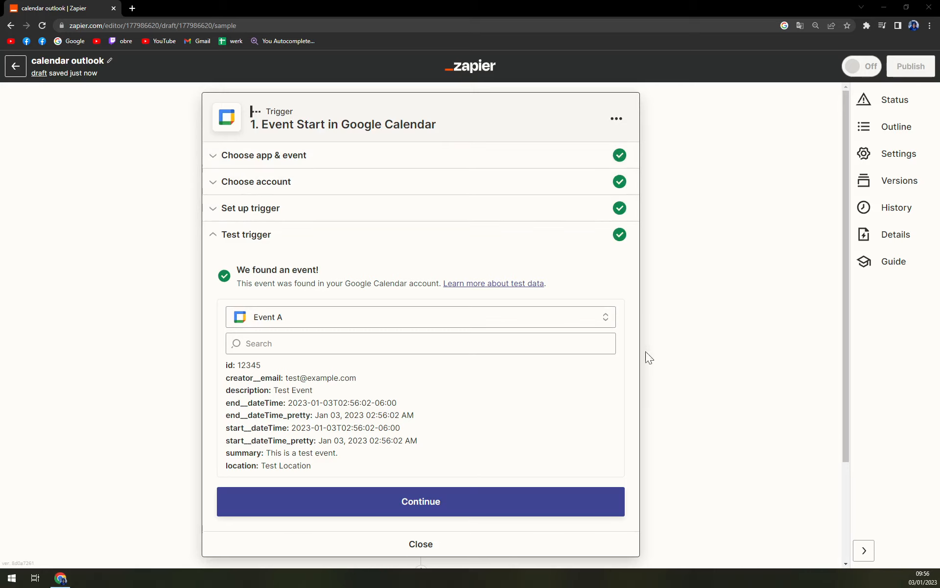
scroll(659, 344, "down", 3)
left_click(430, 376)
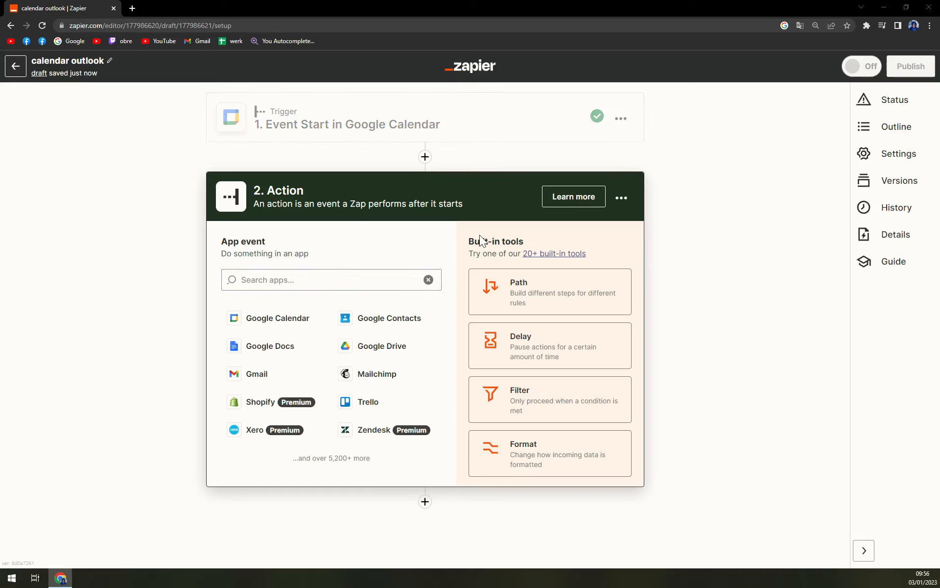
- Set the action app to Microsoft Outlook with Create Event as the action event
left_click(315, 280)
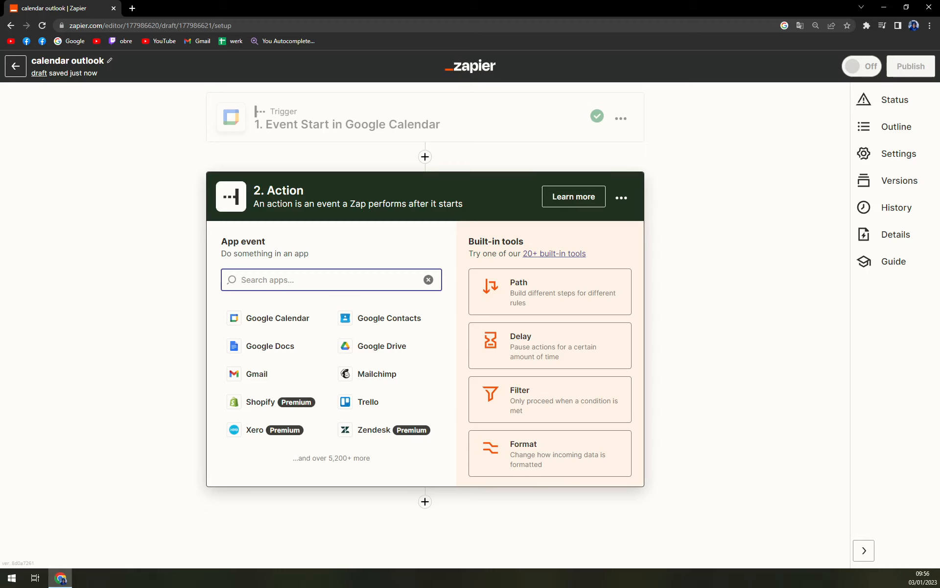
type("outlook")
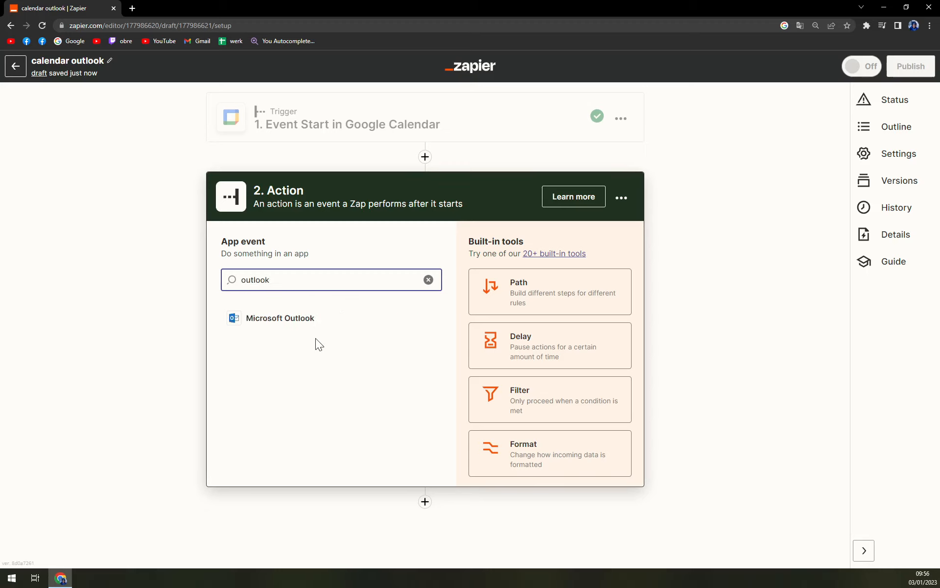
left_click(283, 328)
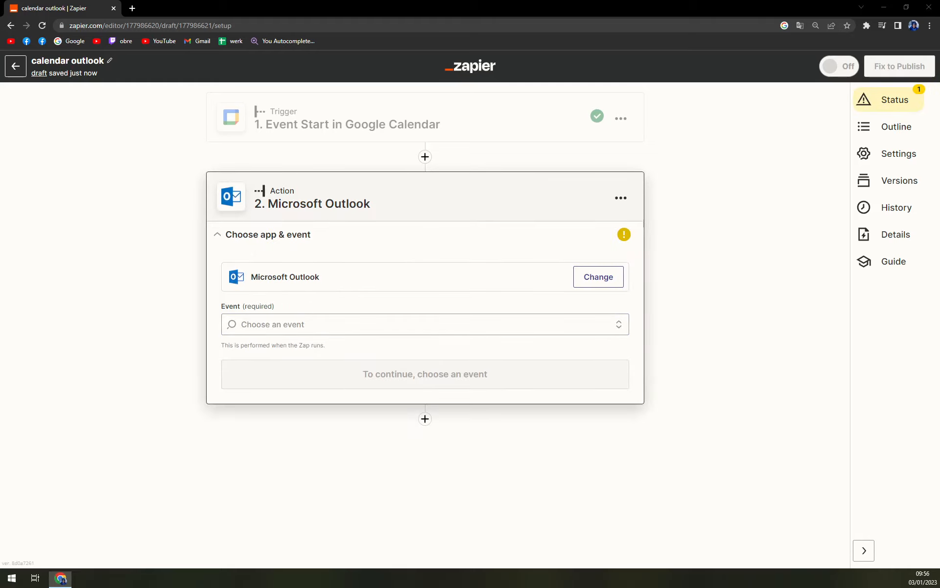
left_click(290, 331)
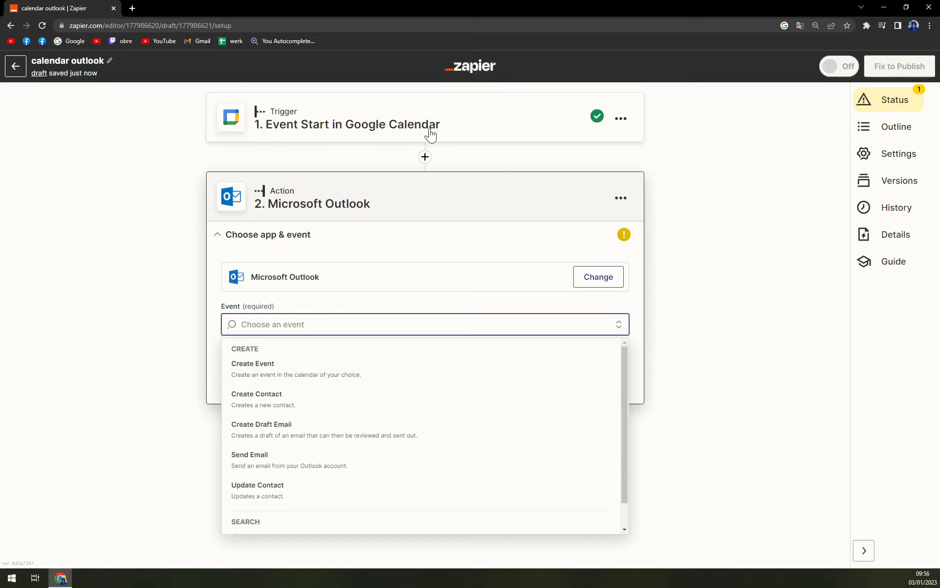
left_click(279, 377)
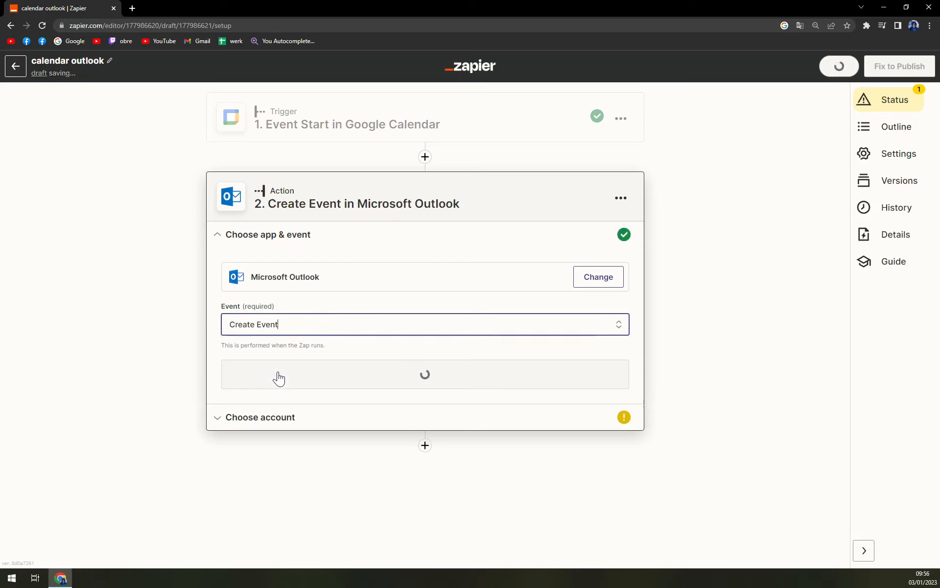
left_click(418, 368)
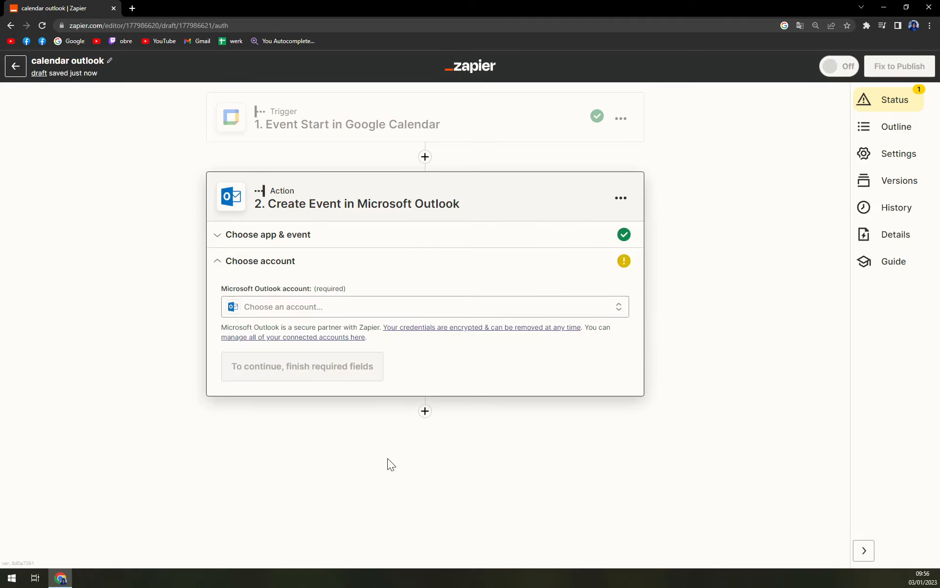
- Choose the connected Microsoft Outlook account for the action and continue to the action setup fields
left_click(289, 308)
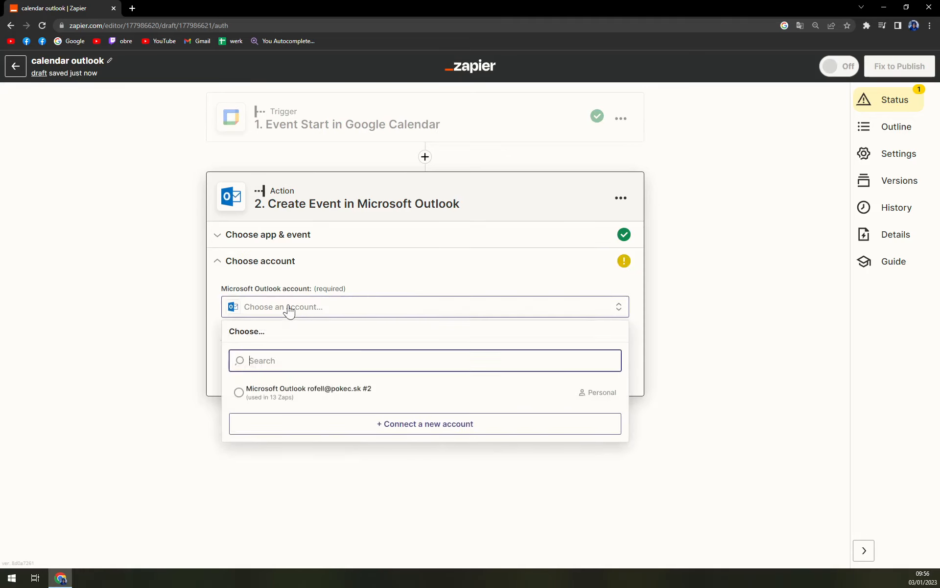
left_click(341, 394)
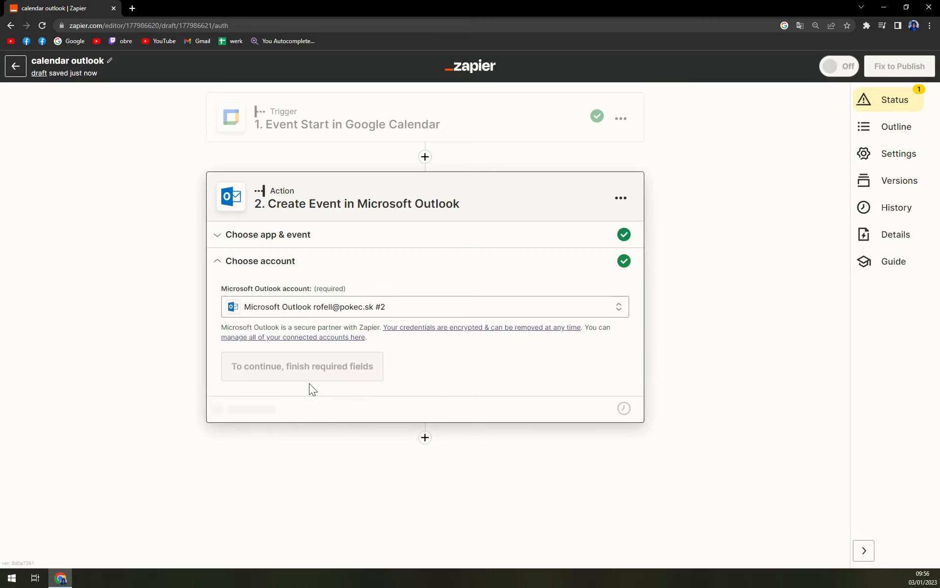
left_click(254, 367)
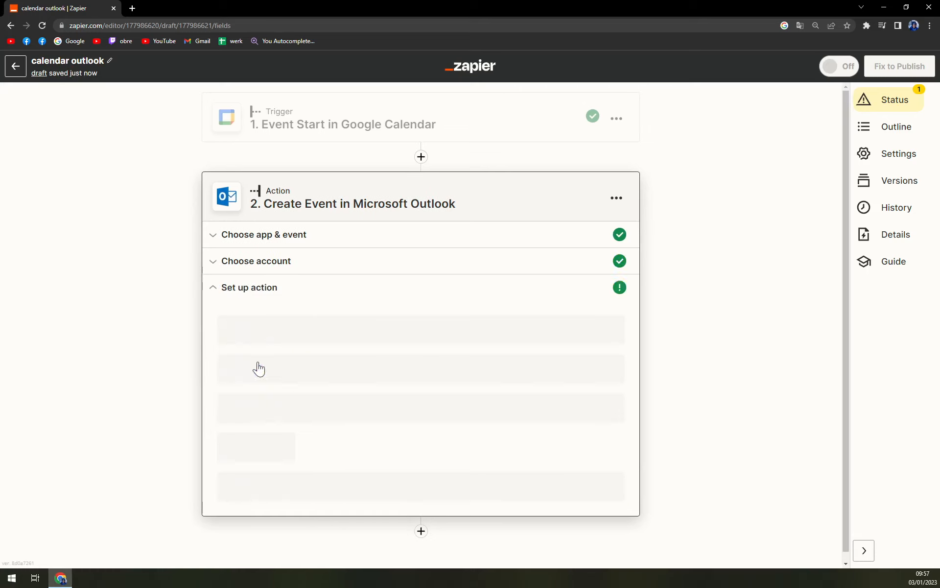
scroll(314, 348, "down", 3)
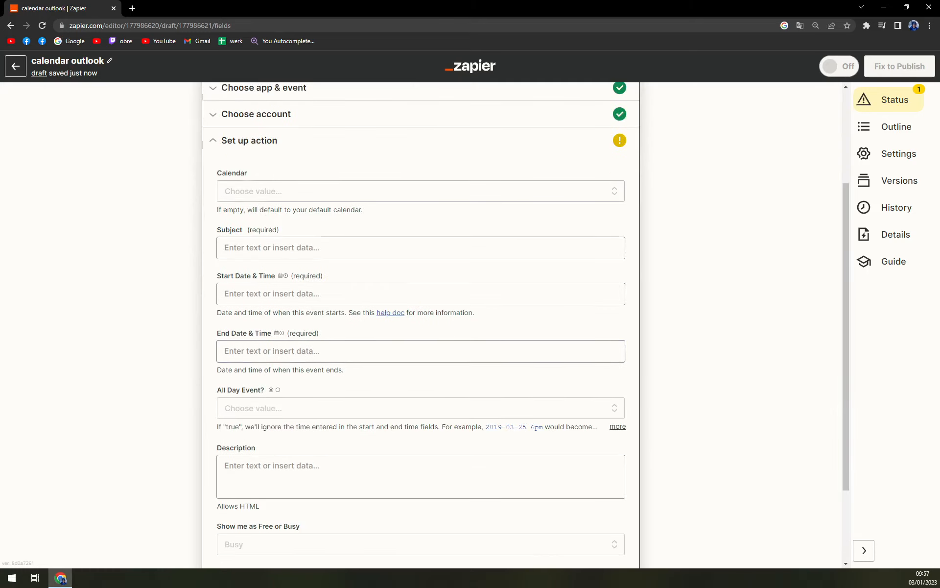
- Set the Outlook action's target calendar to the one named Calendar
scroll(302, 183, "down", 2)
scroll(330, 454, "up", 5)
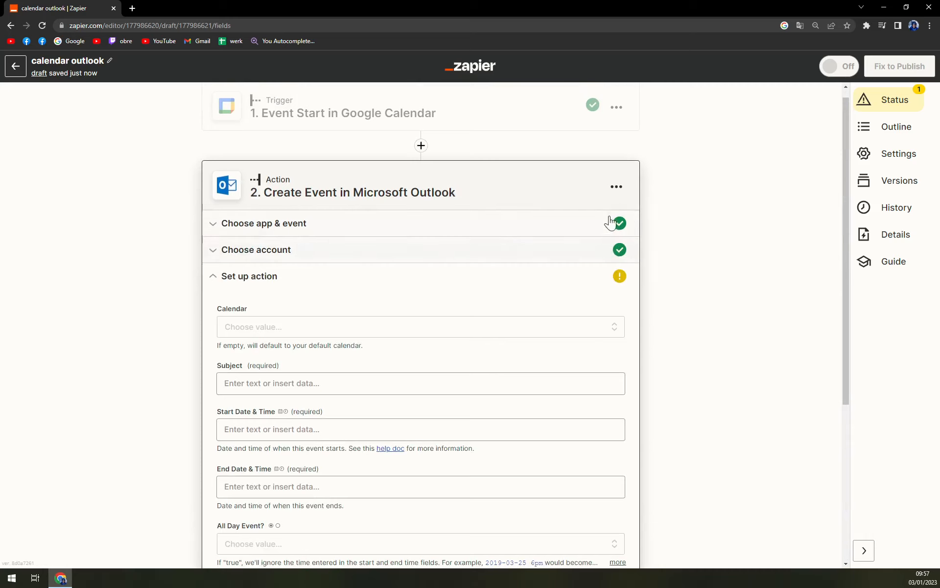
scroll(256, 343, "down", 1)
left_click(274, 277)
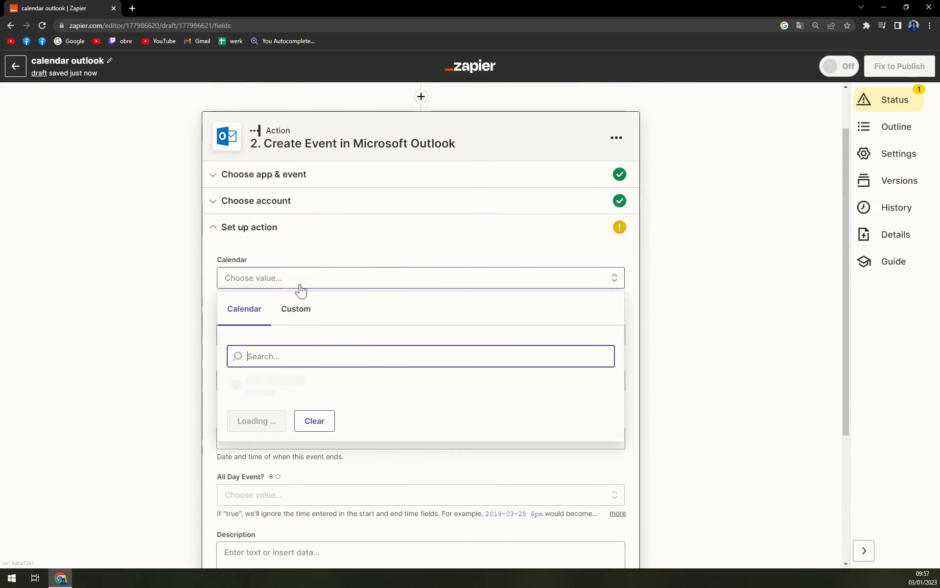
scroll(276, 389, "down", 1)
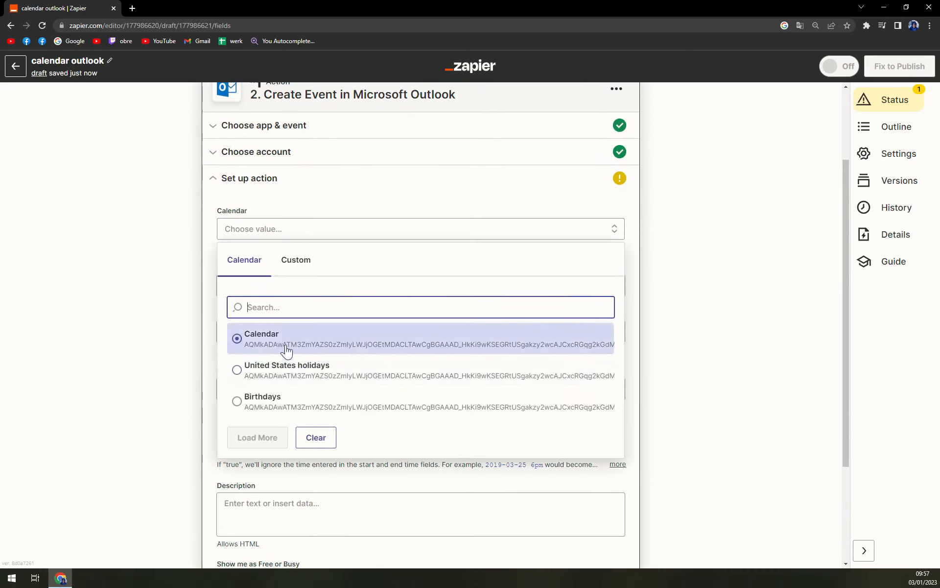
left_click(287, 352)
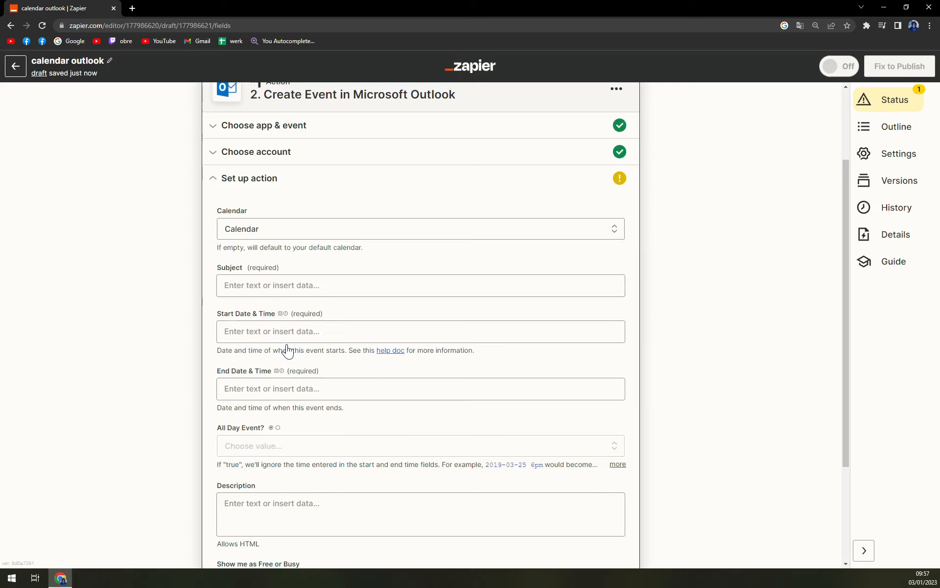
left_click(242, 287)
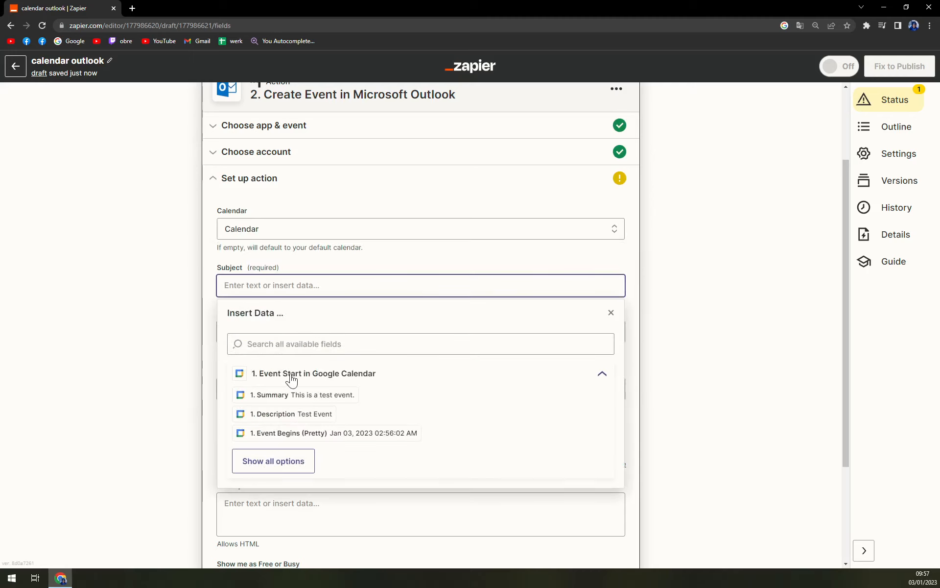
left_click(316, 380)
left_click(120, 360)
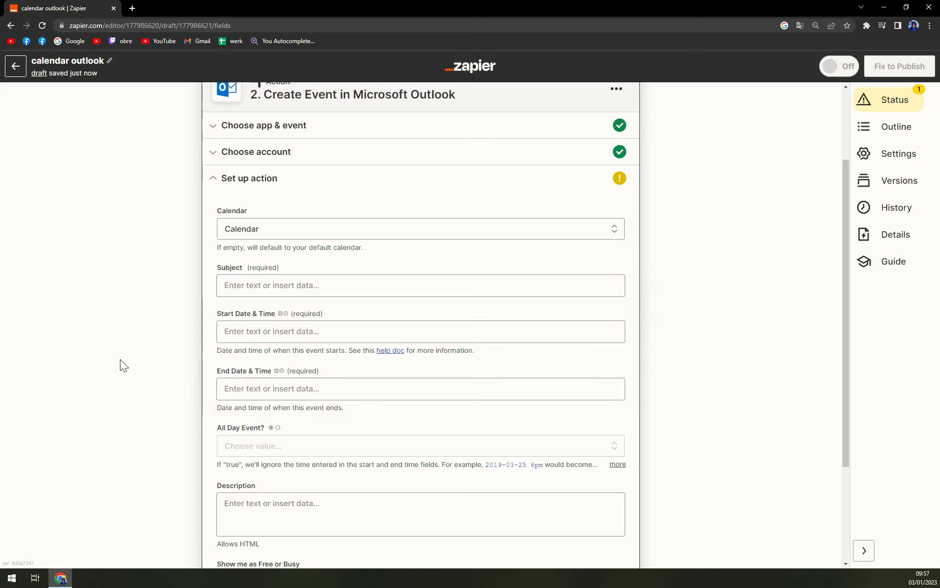
- Map the Outlook event's Subject to the Description data from the Google Calendar trigger
scroll(239, 360, "down", 3)
scroll(227, 480, "up", 2)
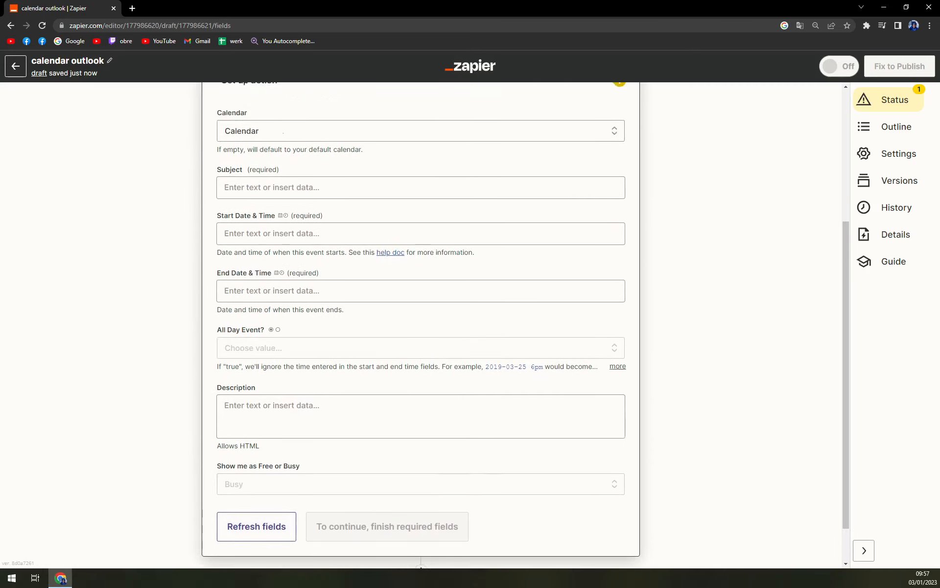
left_click(299, 236)
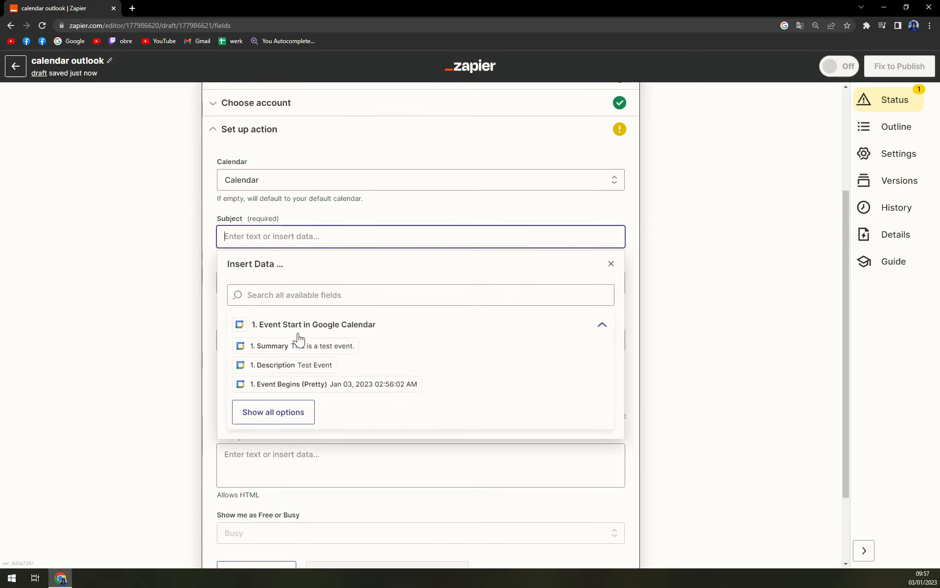
left_click(303, 366)
left_click(150, 371)
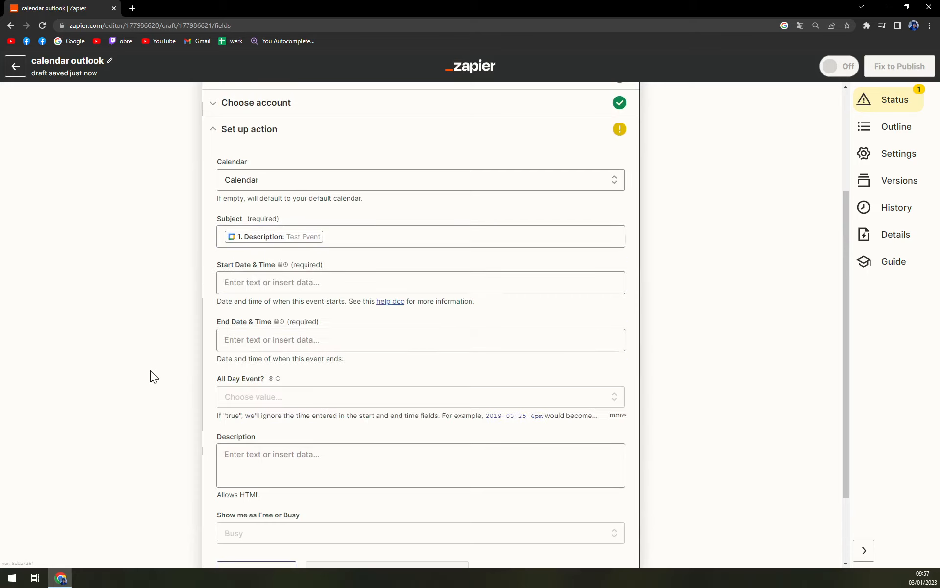
- Map both Start Date & Time and End Date & Time to the Google Calendar trigger's Description data
left_click(274, 282)
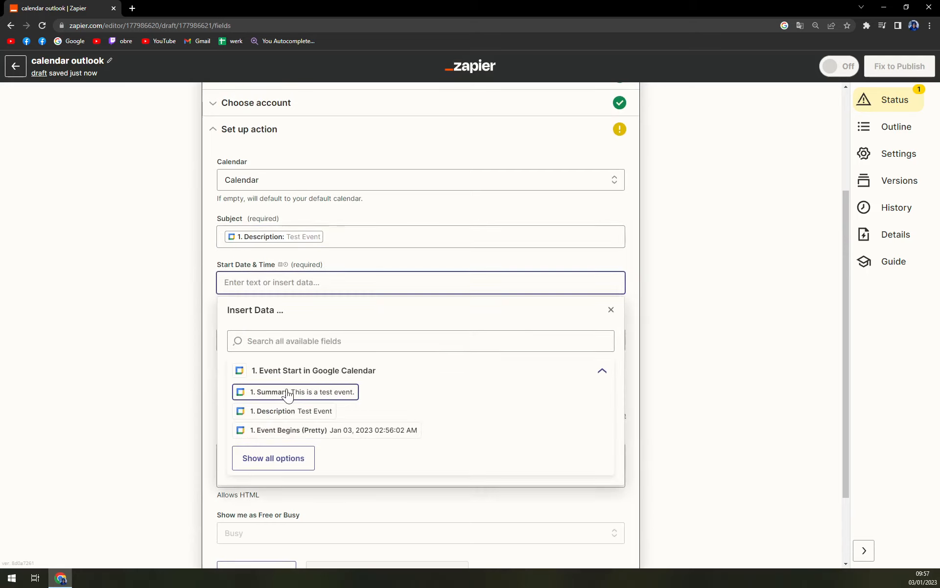
left_click(290, 411)
left_click(192, 360)
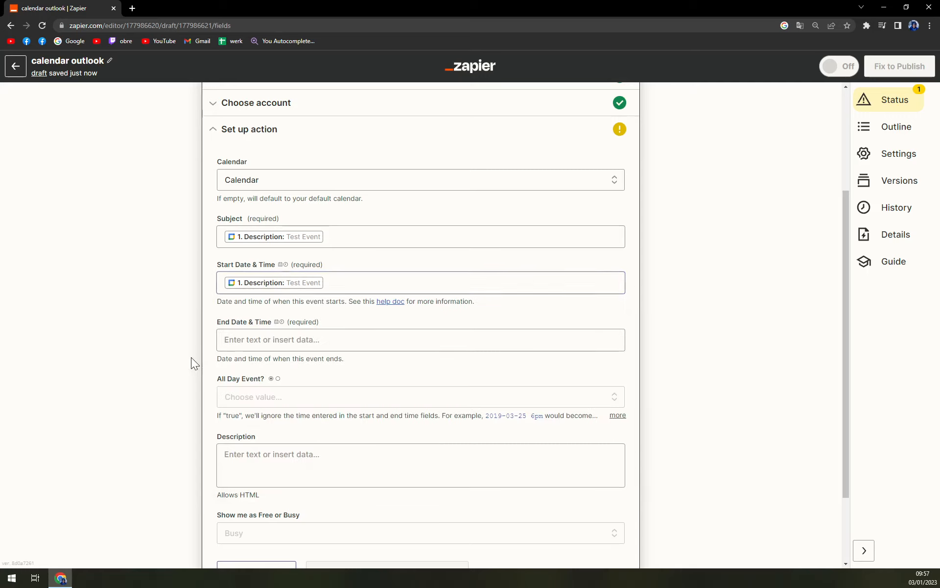
left_click(247, 343)
left_click(273, 469)
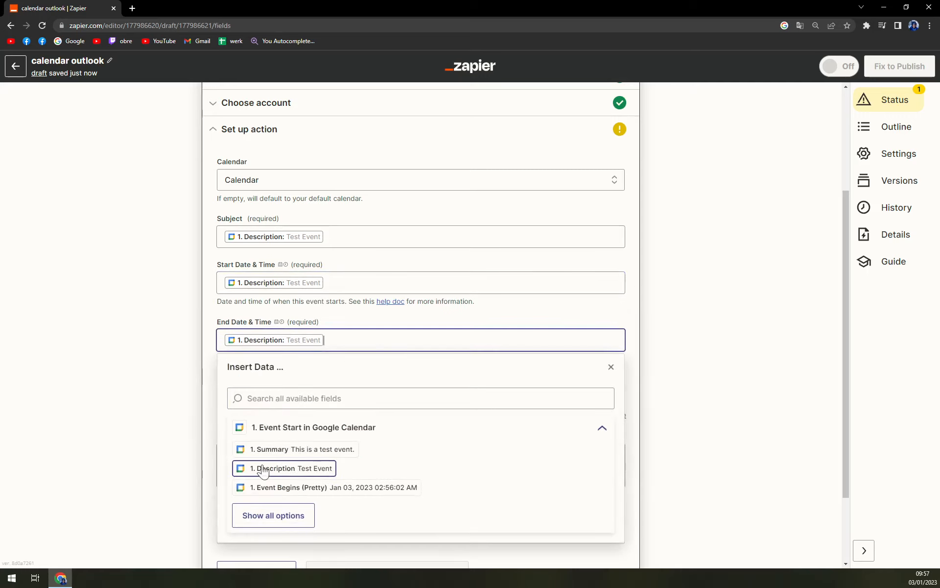
left_click(129, 433)
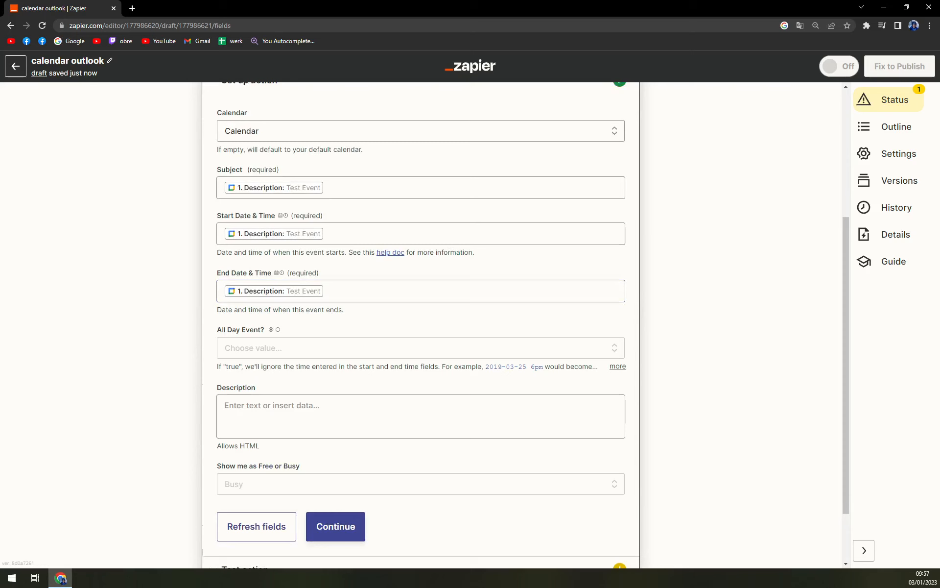
- Finish the action setup, then test the action by sending the sample event to Microsoft Outlook and review the returned data
left_click(317, 531)
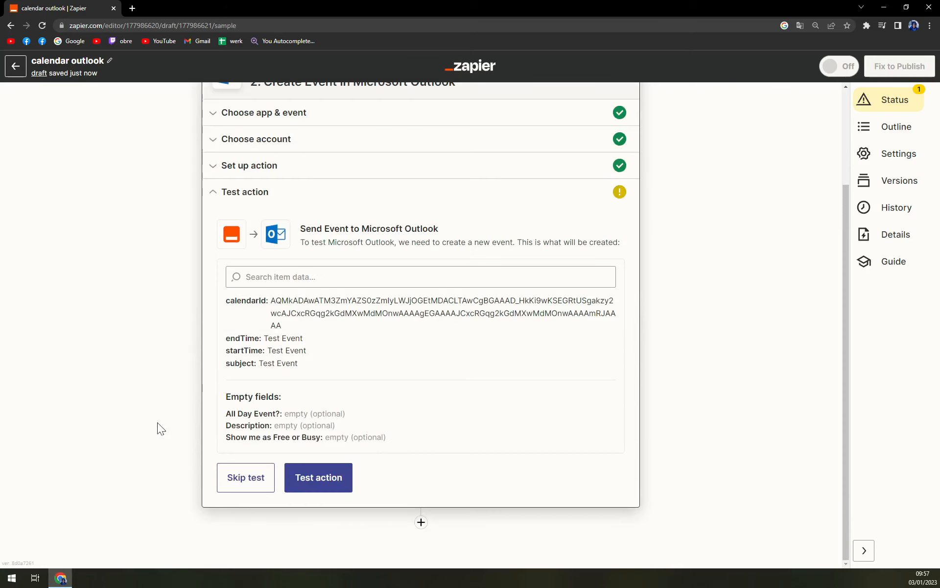
left_click(311, 484)
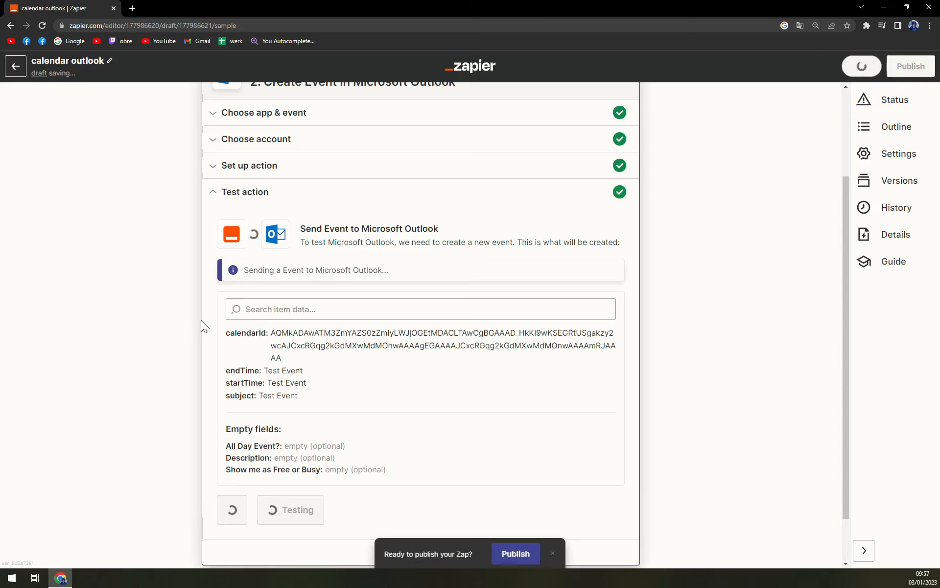
scroll(201, 319, "down", 2)
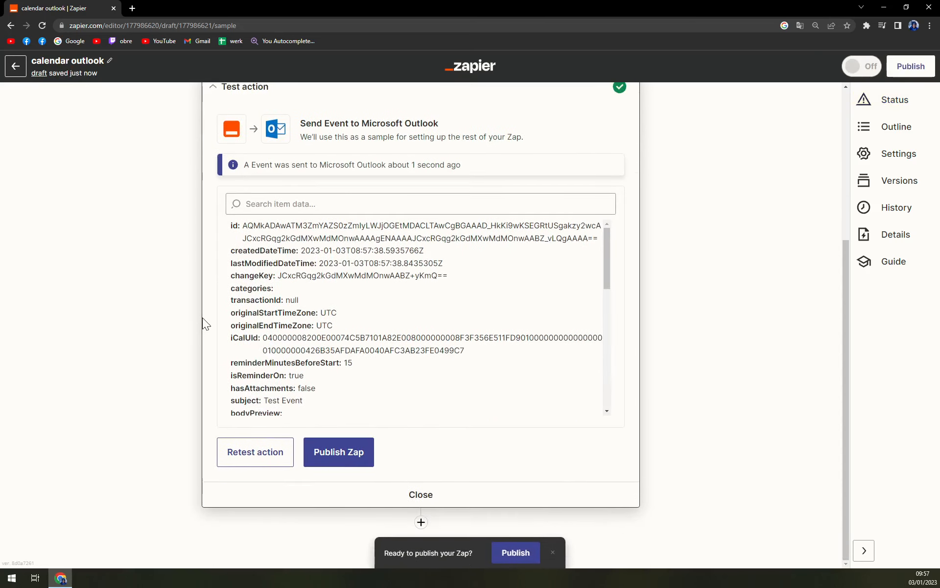
scroll(204, 324, "up", 4)
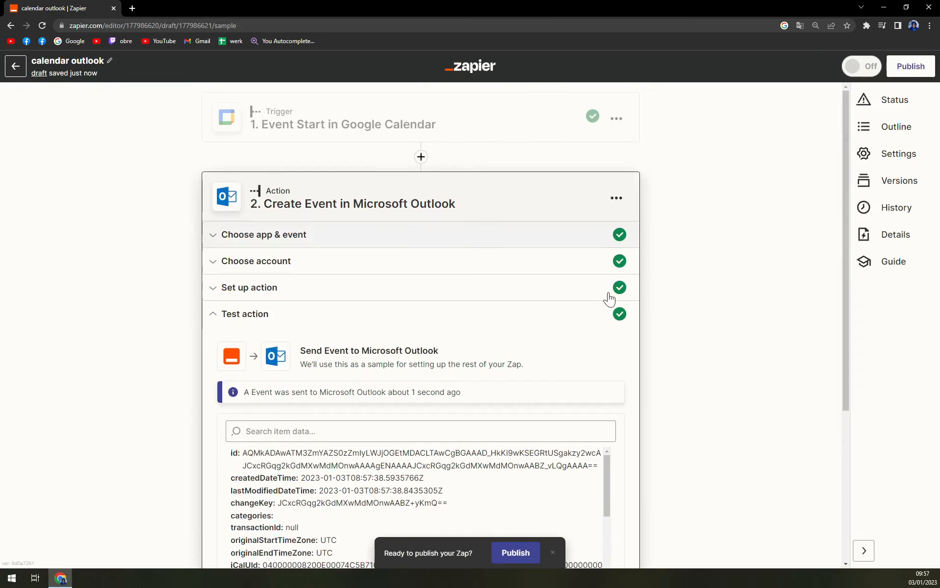
scroll(607, 310, "down", 4)
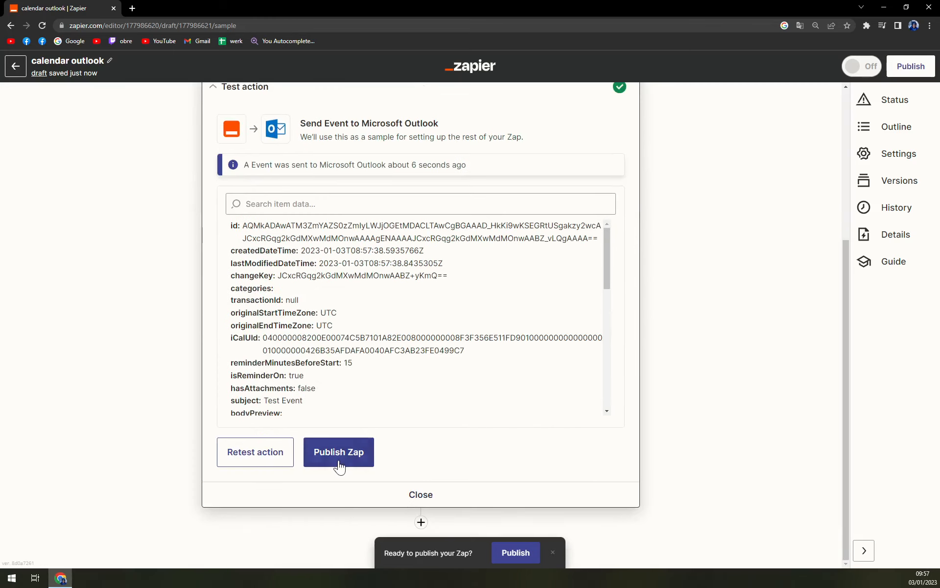